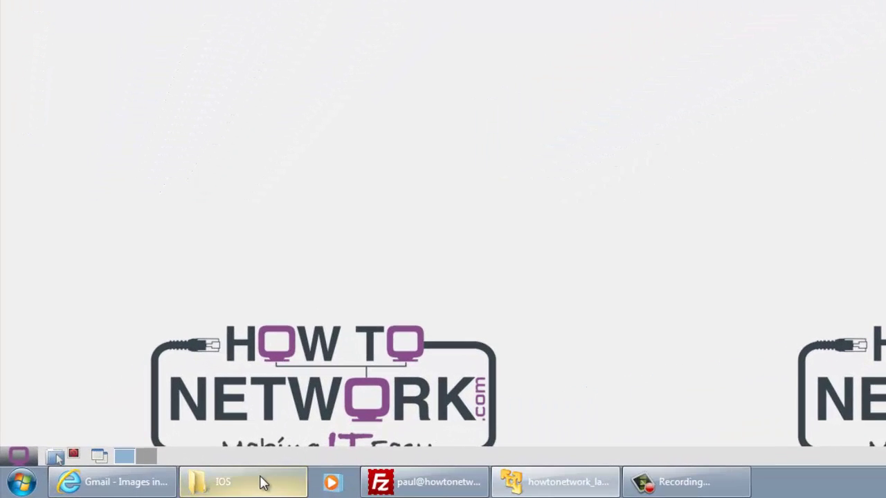
# Copy the c2600-telco-mz.124-25d.bin image file from the IOS folder.
pyautogui.click(250, 483)
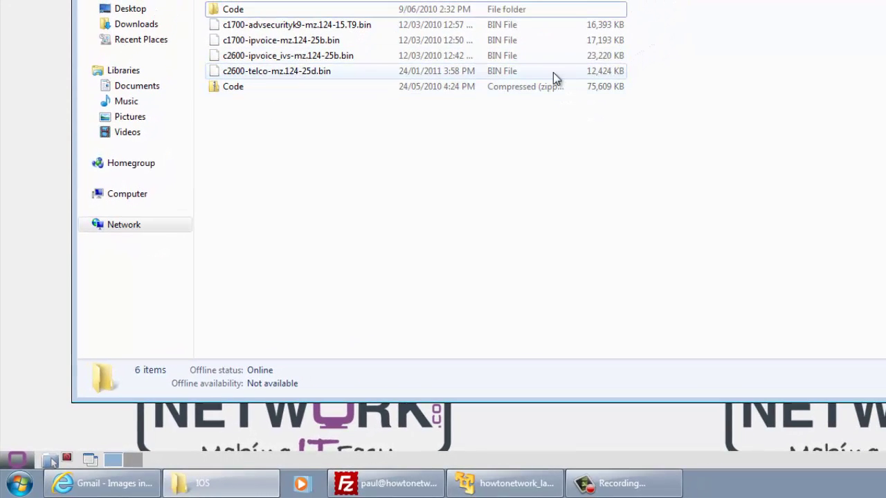
pyautogui.rightClick(257, 72)
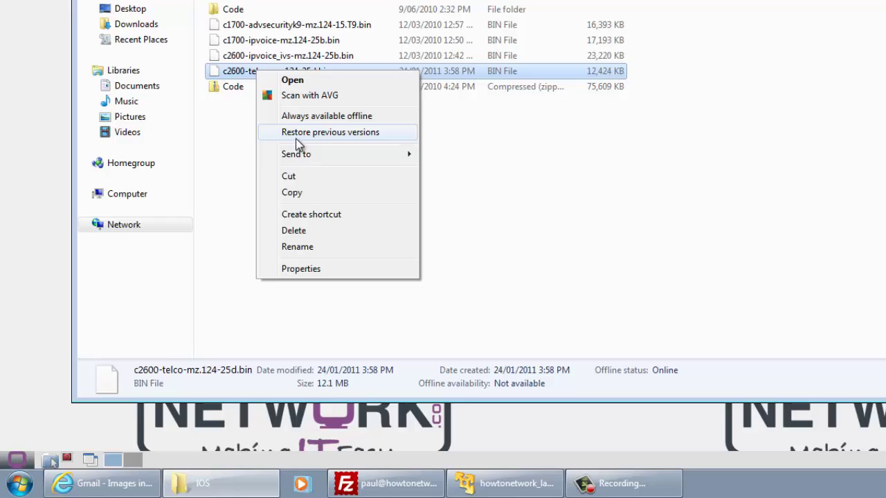
pyautogui.click(304, 191)
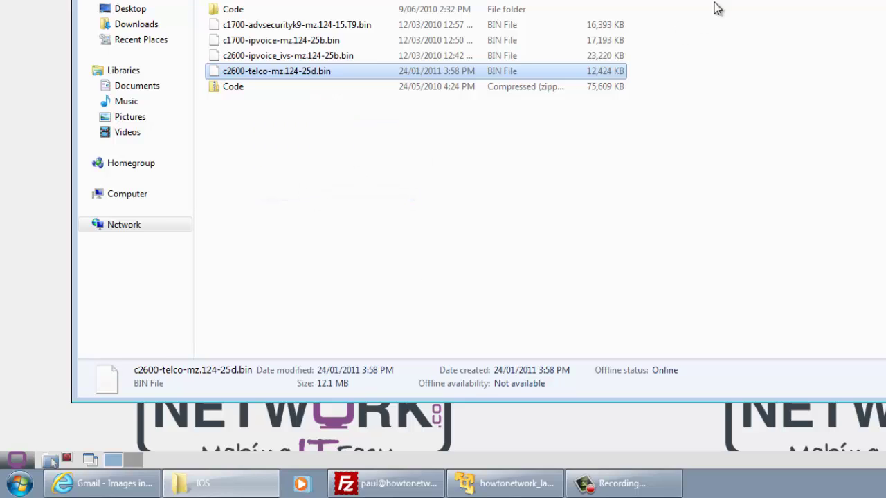
# Launch PCManFM from the applications menu and switch its side pane to the directory tree.
pyautogui.press('super+d')
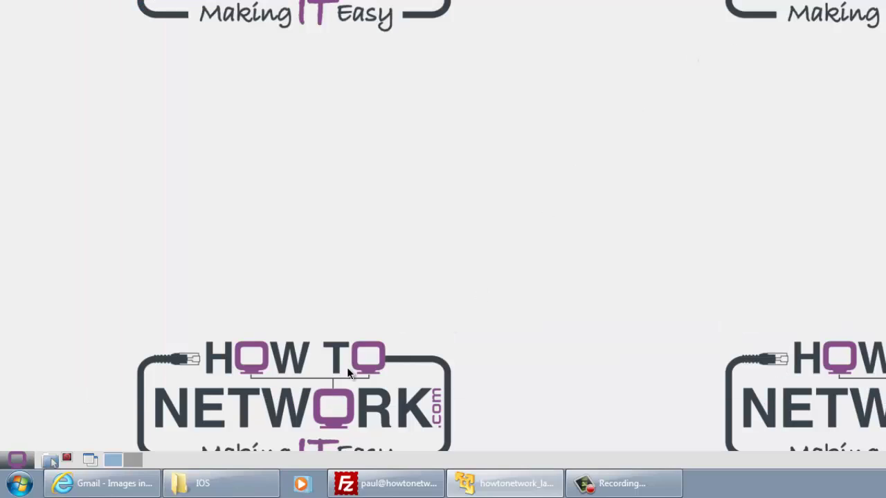
pyautogui.click(20, 460)
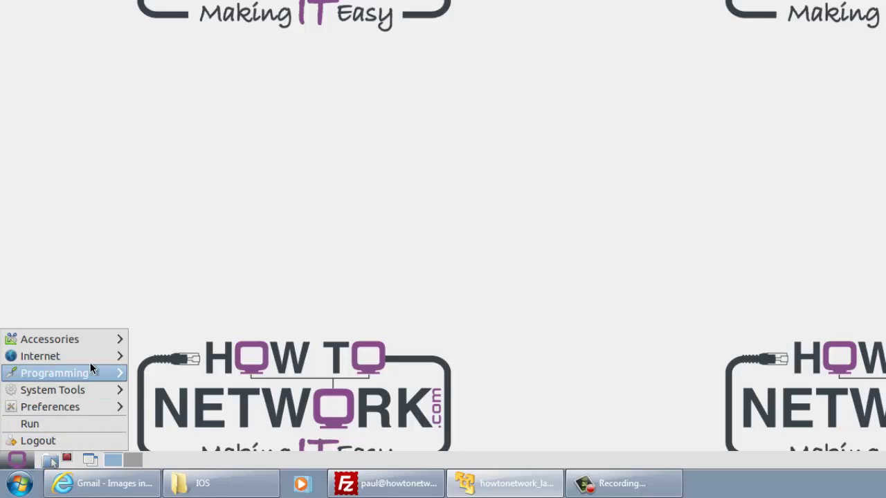
pyautogui.moveTo(90, 339)
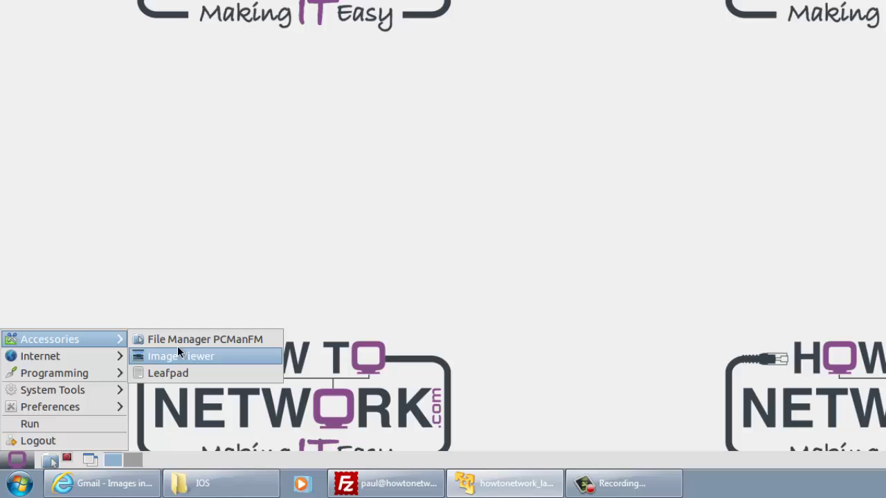
pyautogui.click(264, 340)
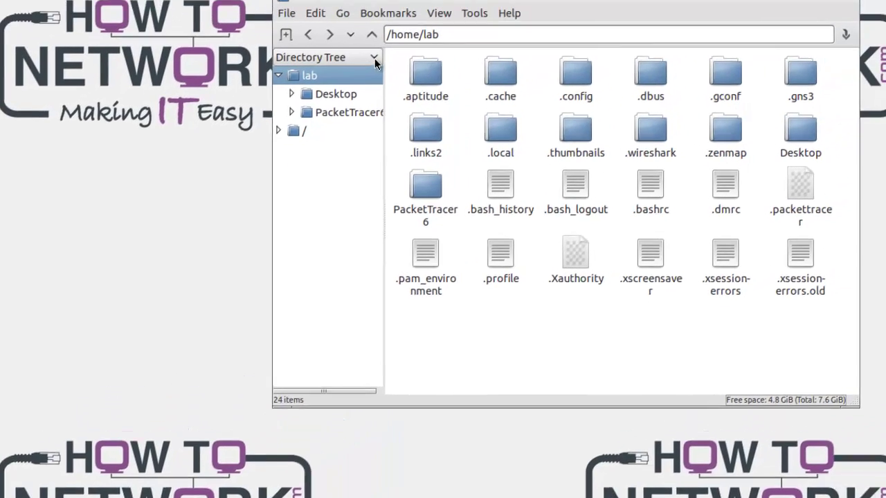
pyautogui.click(331, 88)
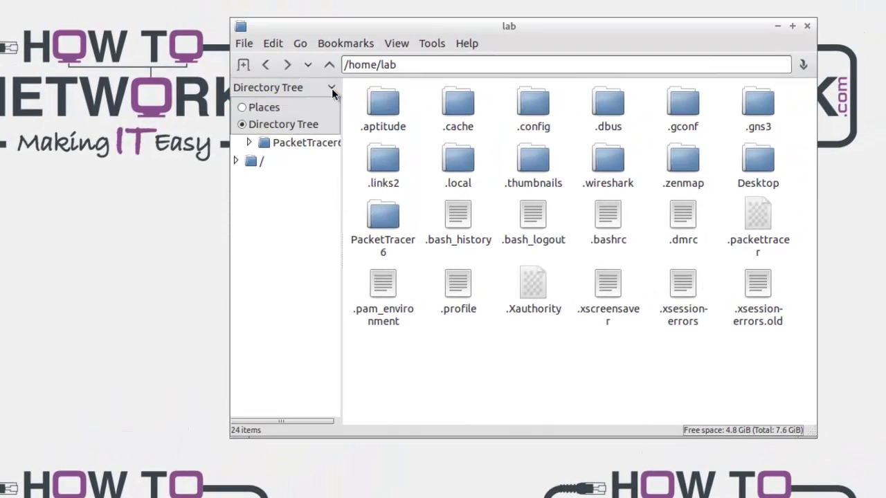
pyautogui.click(262, 108)
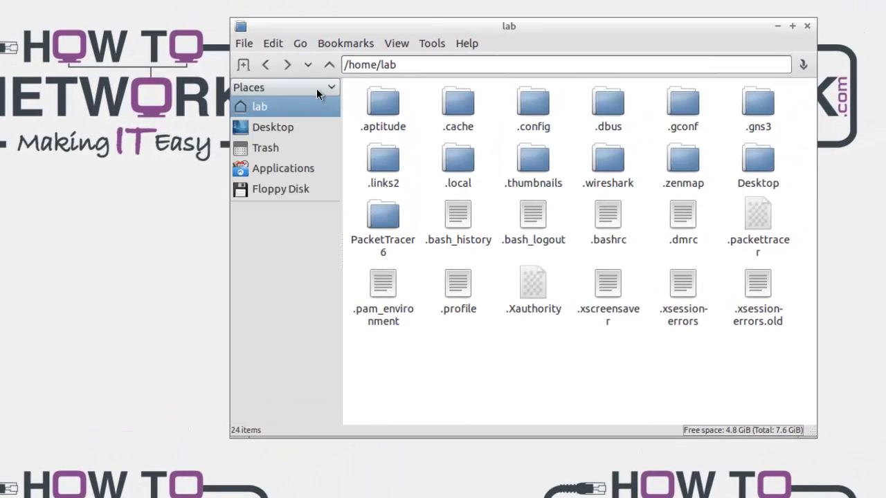
pyautogui.click(316, 89)
pyautogui.click(266, 121)
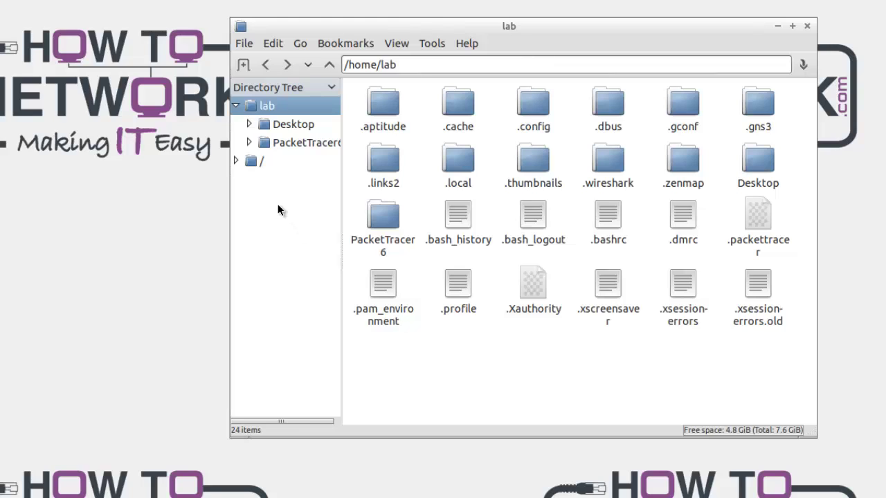
# Navigate from the root directory through opt and GNS3 into the IOS folder.
pyautogui.click(254, 165)
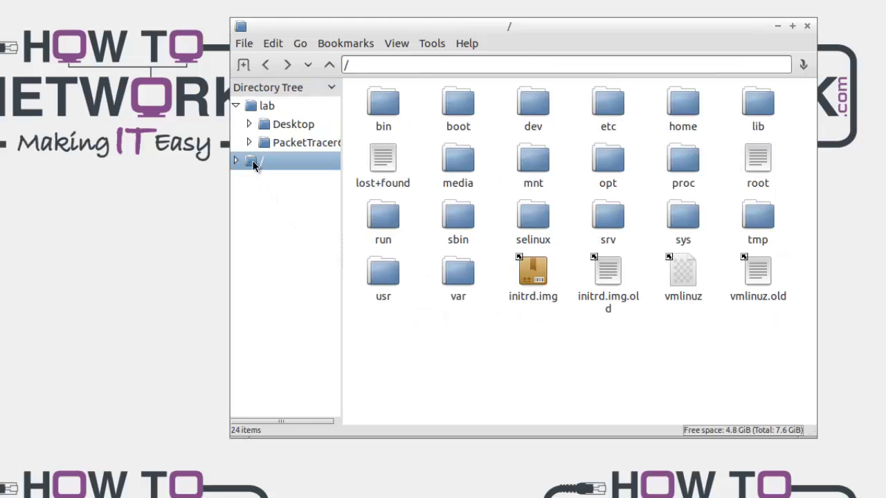
pyautogui.click(610, 159)
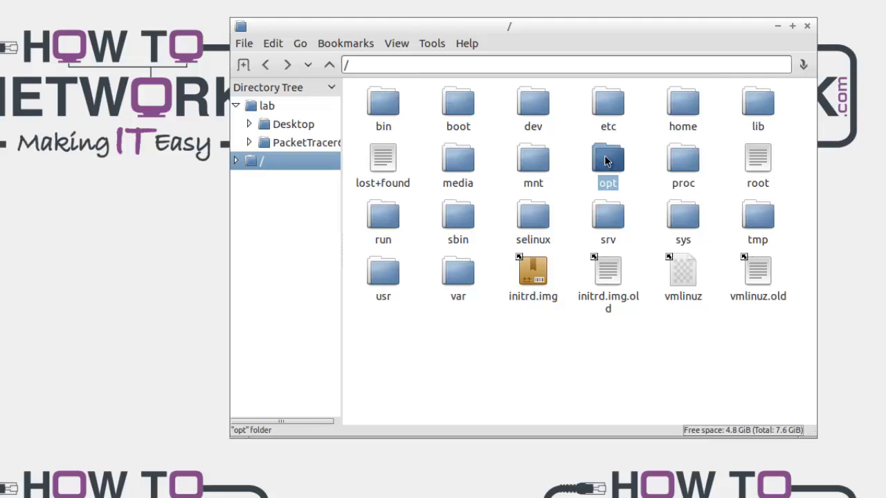
pyautogui.doubleClick(606, 161)
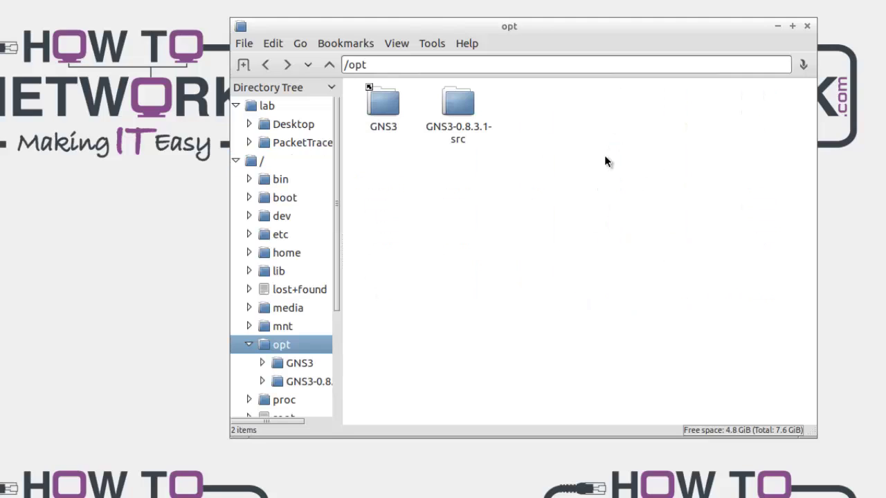
pyautogui.click(386, 112)
pyautogui.doubleClick(386, 112)
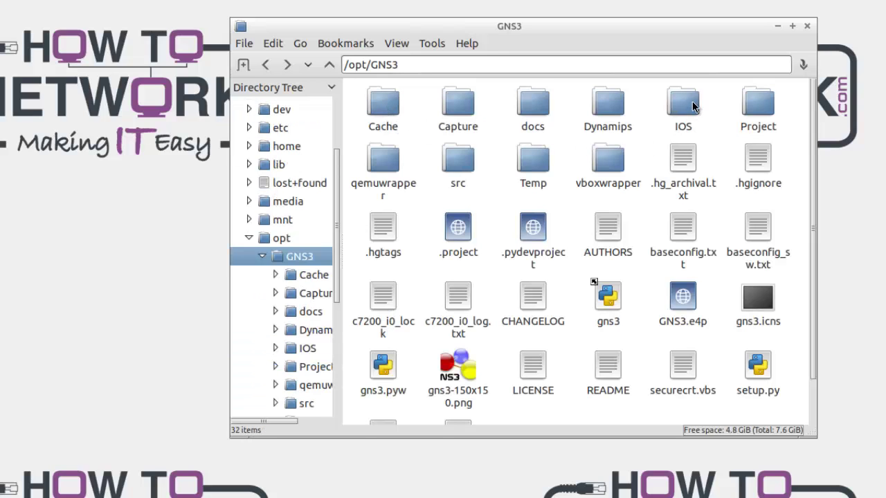
pyautogui.click(692, 106)
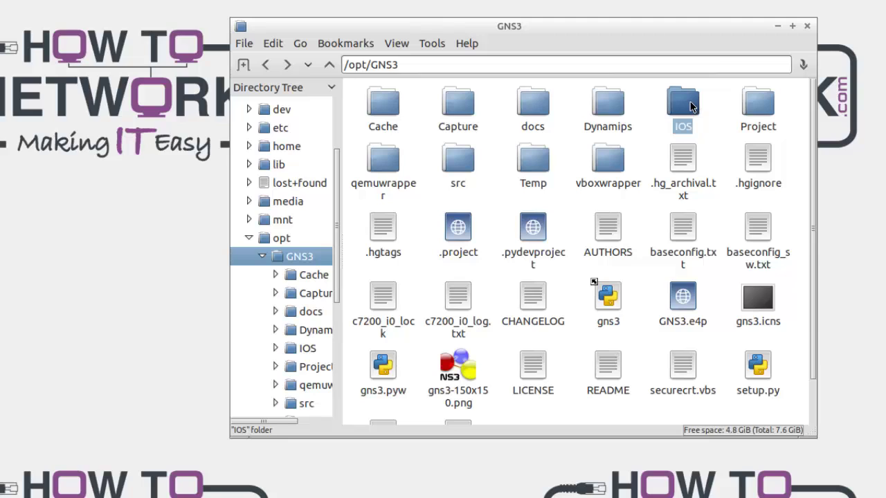
pyautogui.doubleClick(692, 105)
# Paste the copied c2600-telco image into the /opt/GNS3/IOS folder.
pyautogui.rightClick(471, 226)
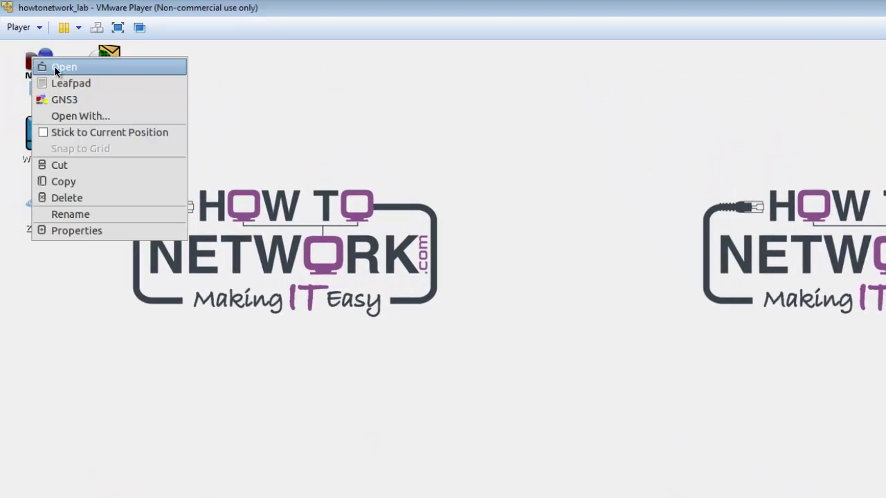
# Launch GNS3 and dismiss the New Project prompt without creating a project.
pyautogui.click(82, 66)
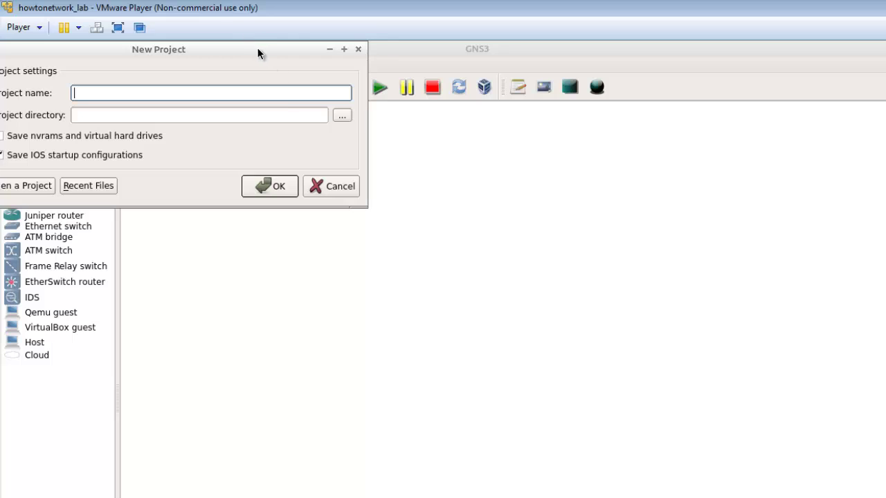
pyautogui.moveTo(257, 51); pyautogui.dragTo(297, 85)
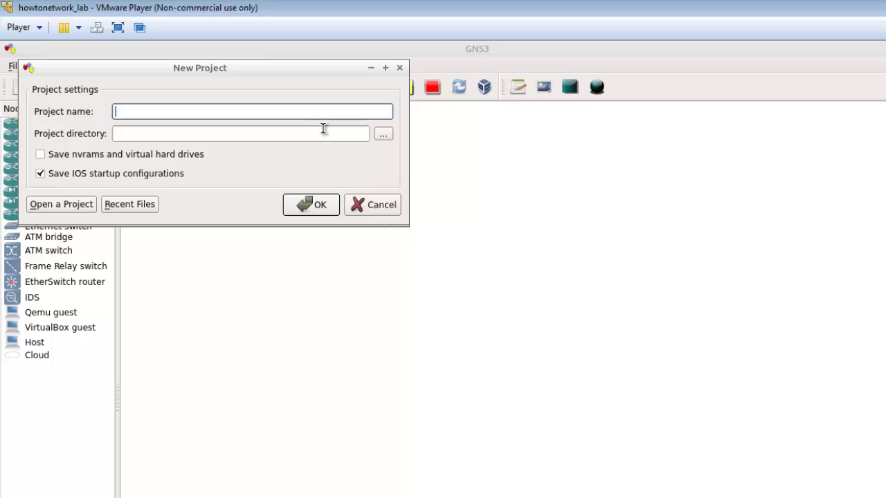
pyautogui.click(378, 205)
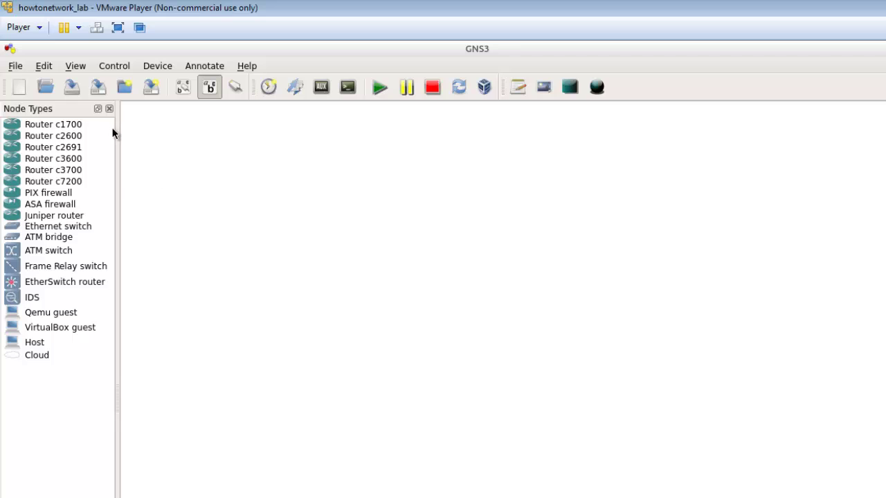
pyautogui.click(15, 69)
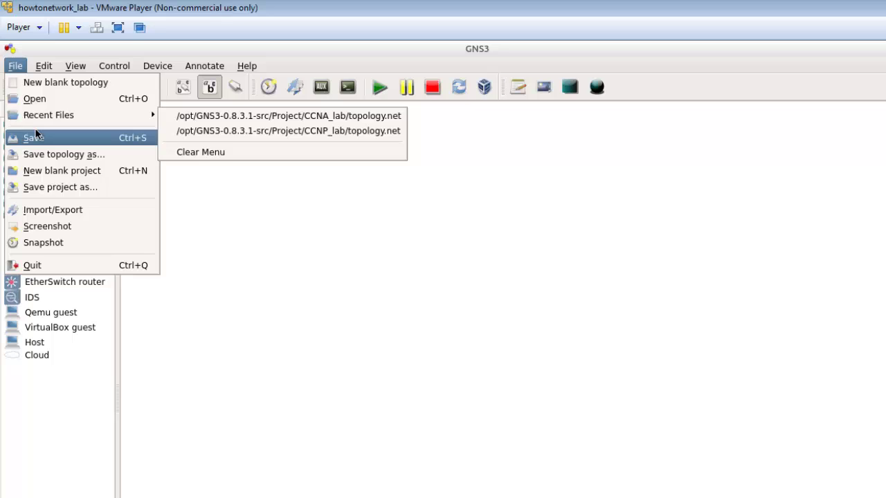
# Load c2600-telco-mz.124-25d.bin in IOS images and hypervisors, agreeing to uncompress it.
pyautogui.moveTo(45, 71)
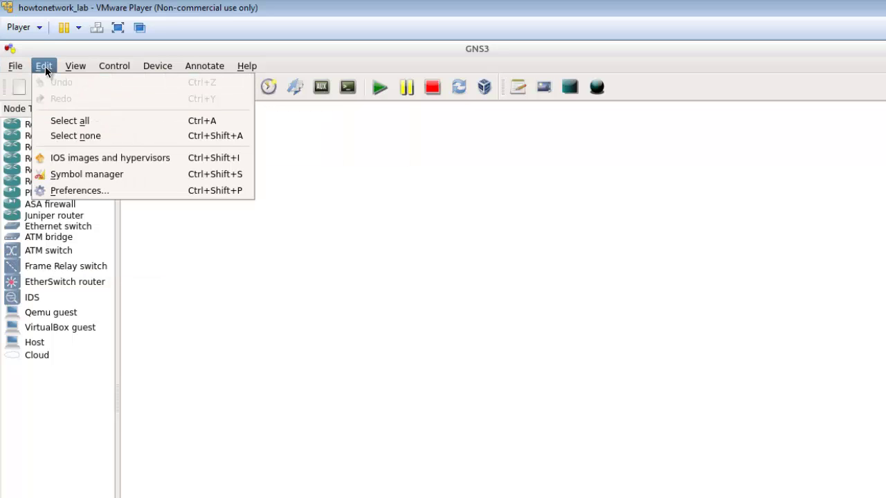
pyautogui.click(54, 157)
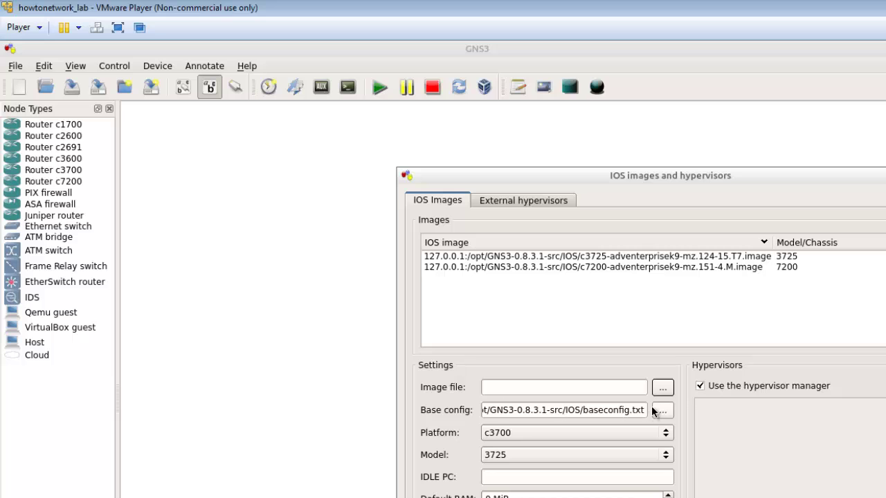
pyautogui.click(663, 389)
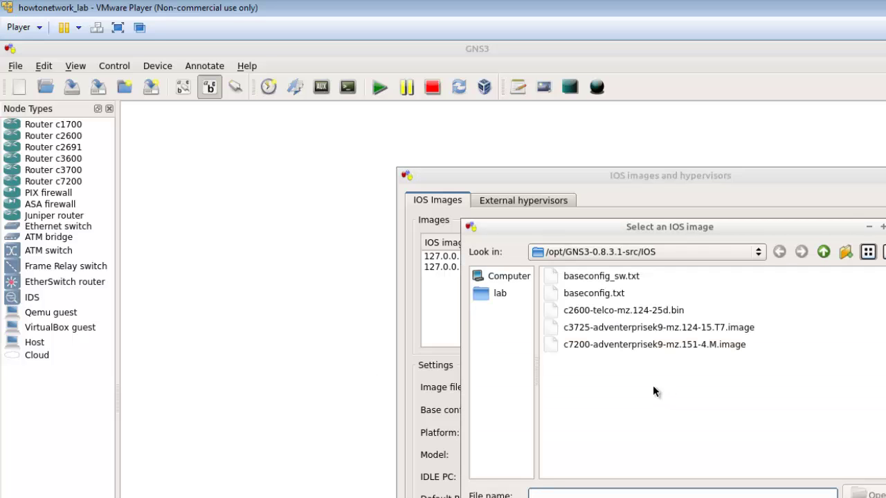
pyautogui.click(618, 315)
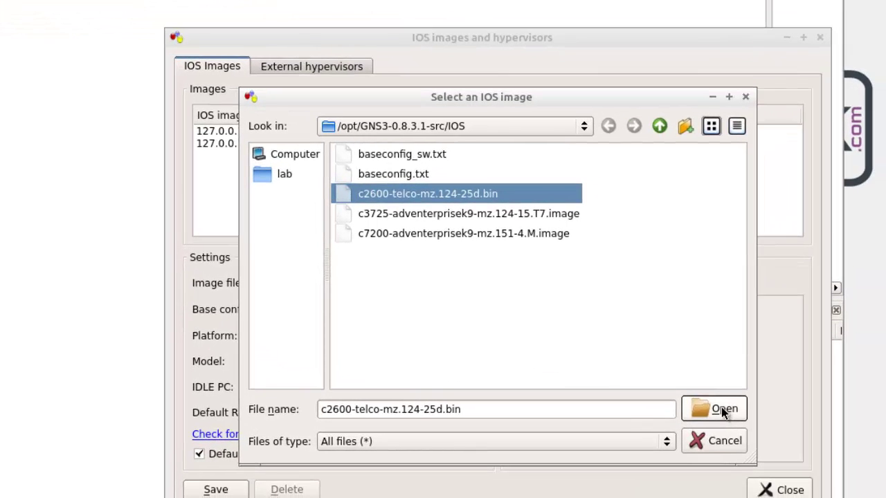
pyautogui.click(722, 409)
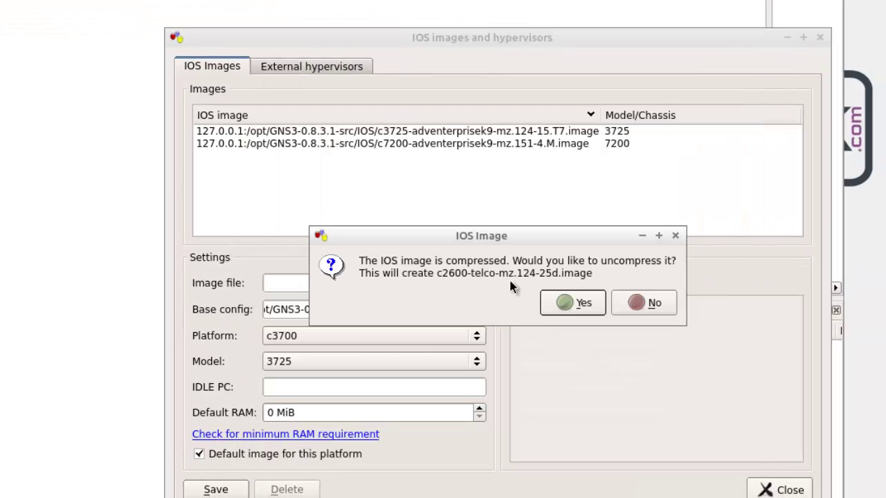
pyautogui.click(577, 305)
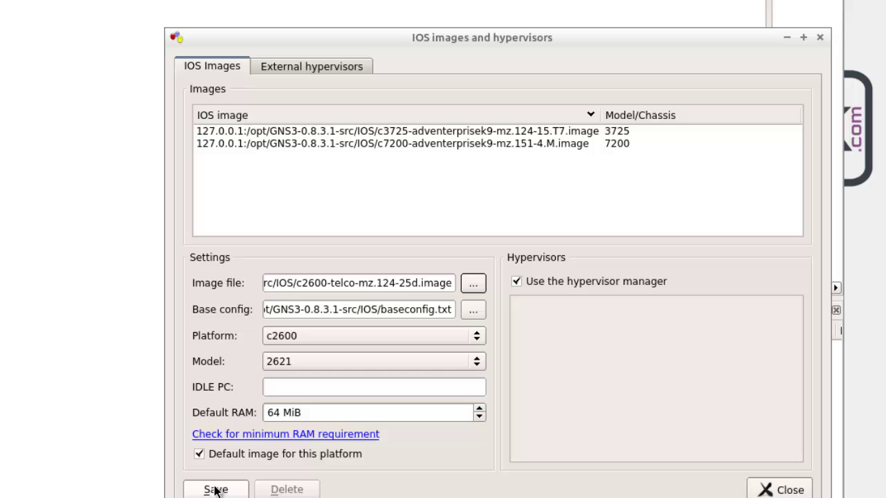
# Save the c2600 telco image to the IOS image list.
pyautogui.click(215, 489)
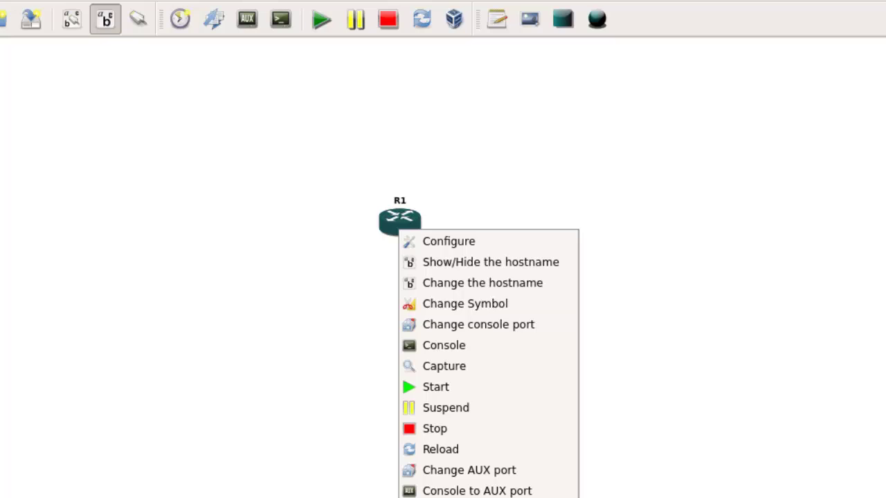
# Calculate R1's idle-PC values and apply the starred 0x8105552c.
pyautogui.click(484, 497)
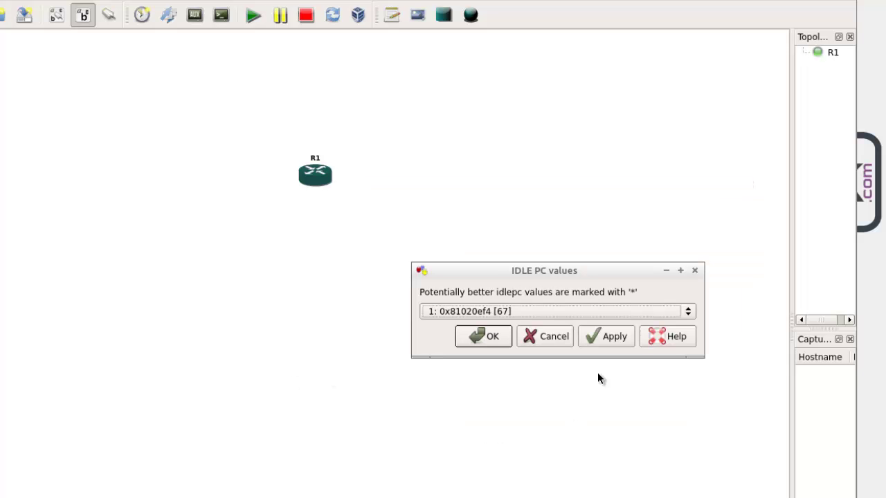
pyautogui.click(688, 311)
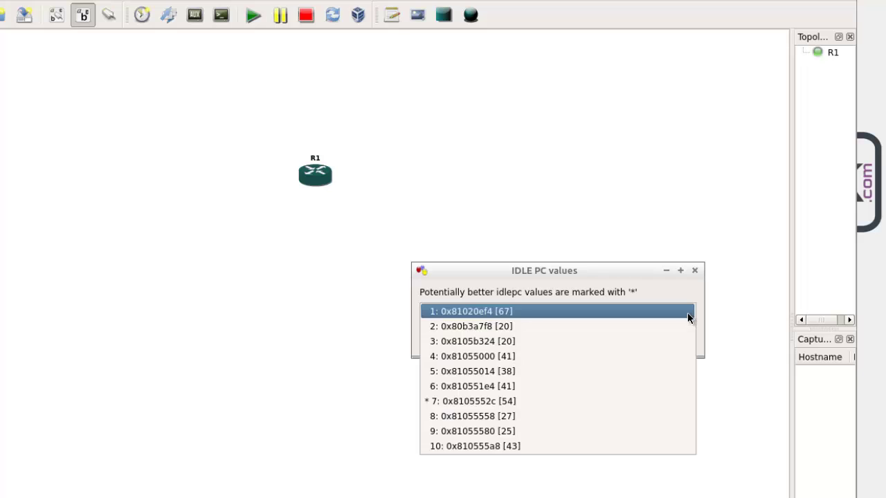
pyautogui.click(628, 403)
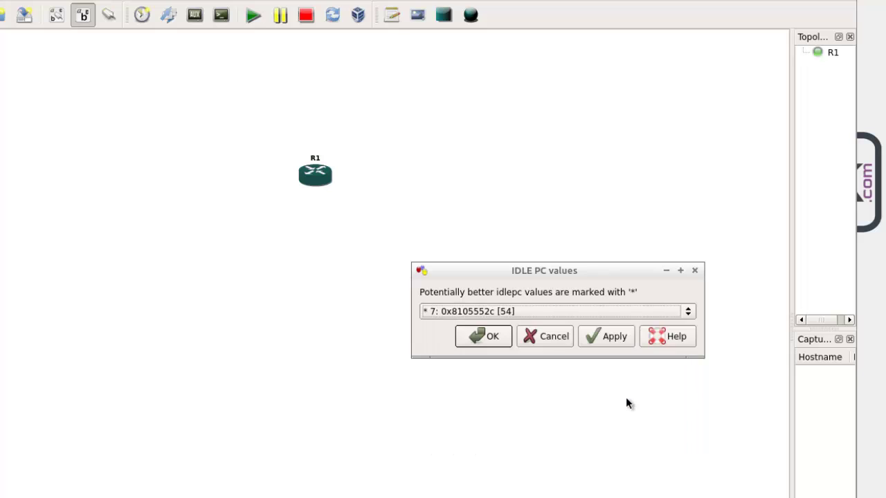
pyautogui.click(611, 338)
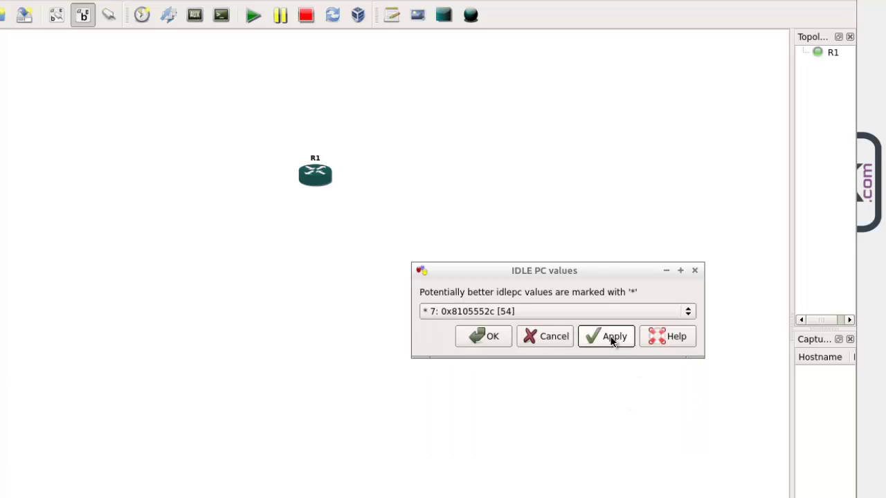
pyautogui.click(490, 338)
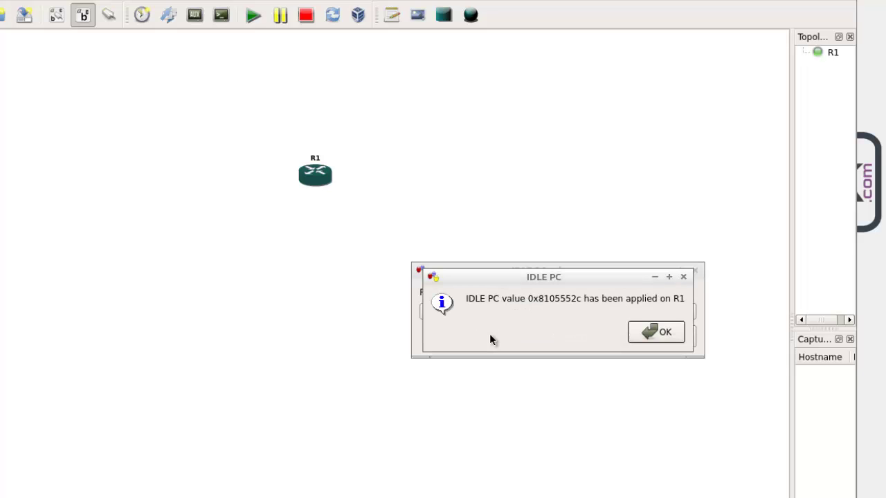
pyautogui.click(651, 332)
# Drag two c3700 routers onto the canvas as R2 below-right and R3 right of R1.
pyautogui.click(29, 81)
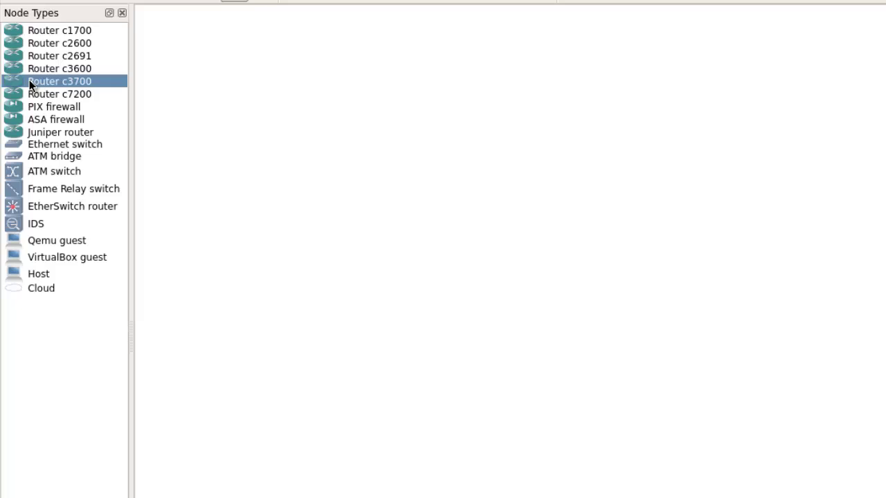
pyautogui.moveTo(29, 81); pyautogui.dragTo(454, 327)
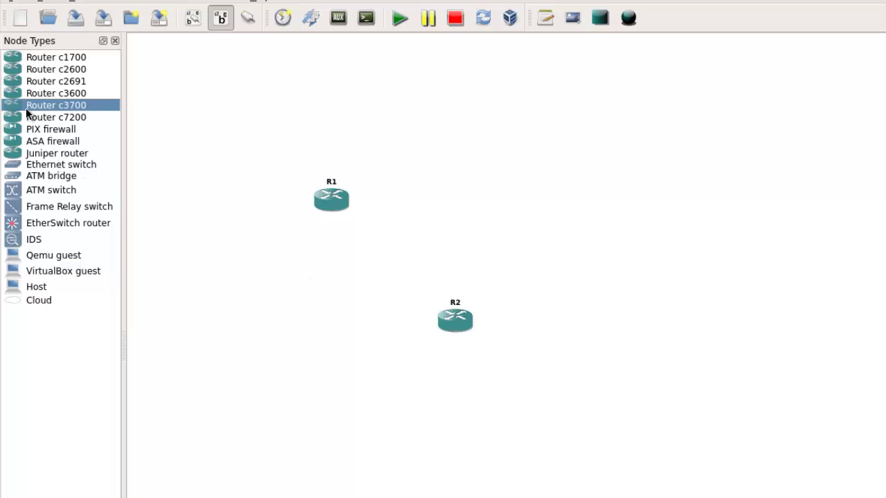
pyautogui.moveTo(20, 111); pyautogui.dragTo(565, 206)
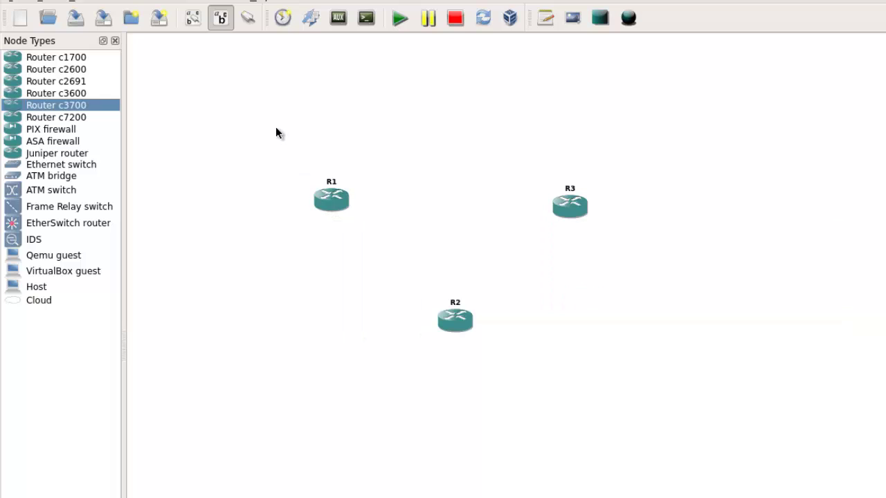
# Configure R1's slots with a WIC-1T in wic 0, leaving wic 1 empty, and apply.
pyautogui.rightClick(334, 202)
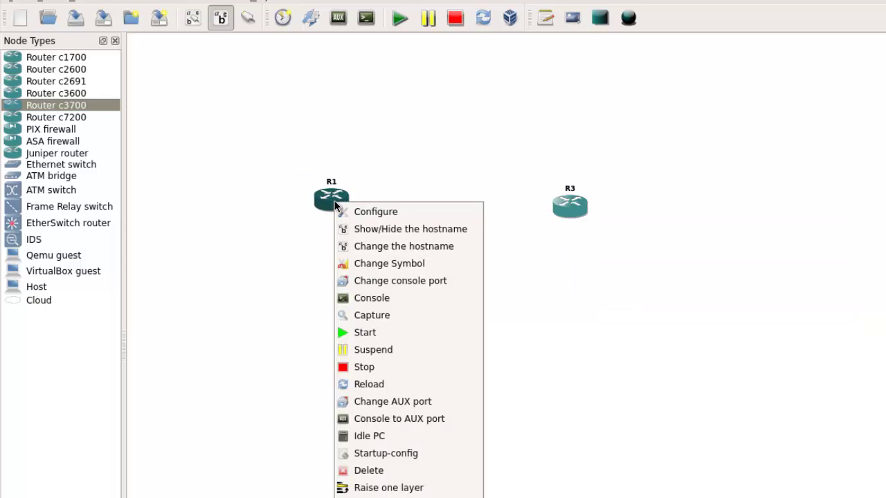
pyautogui.click(381, 211)
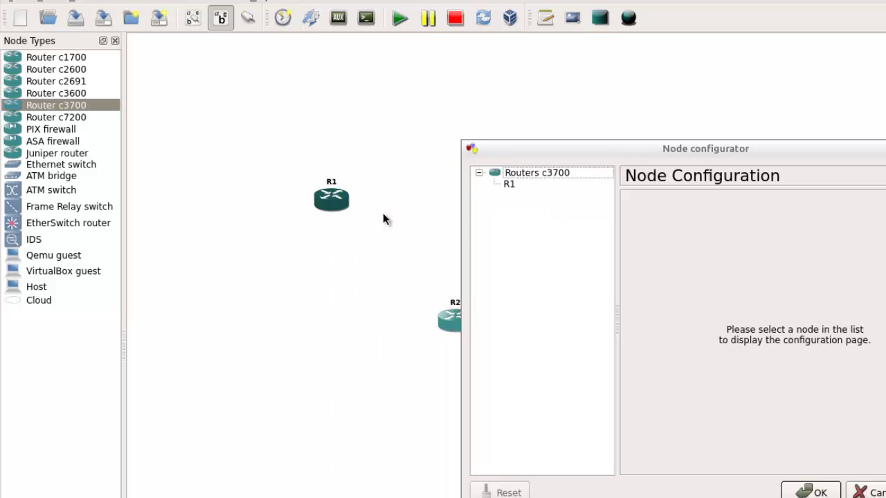
pyautogui.click(508, 183)
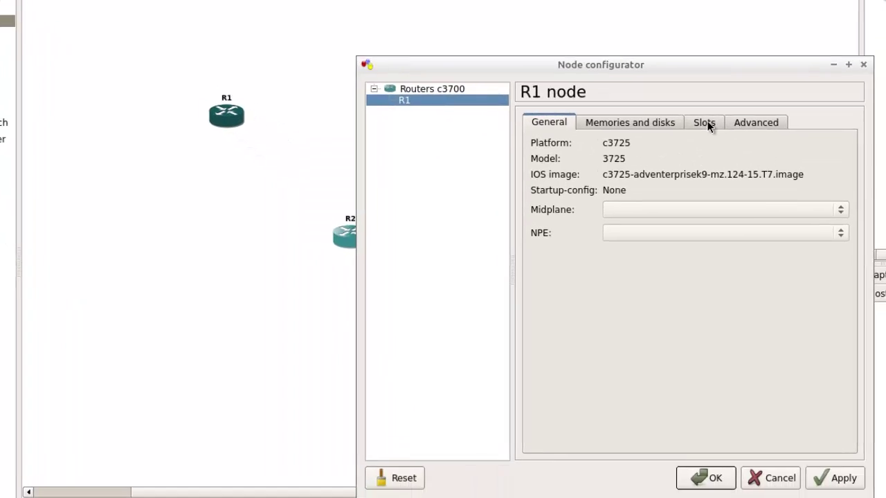
pyautogui.click(812, 205)
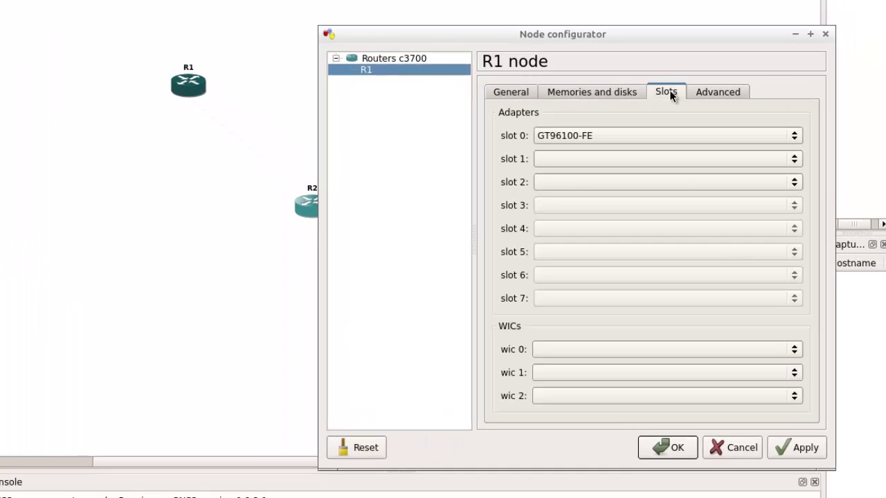
pyautogui.click(793, 374)
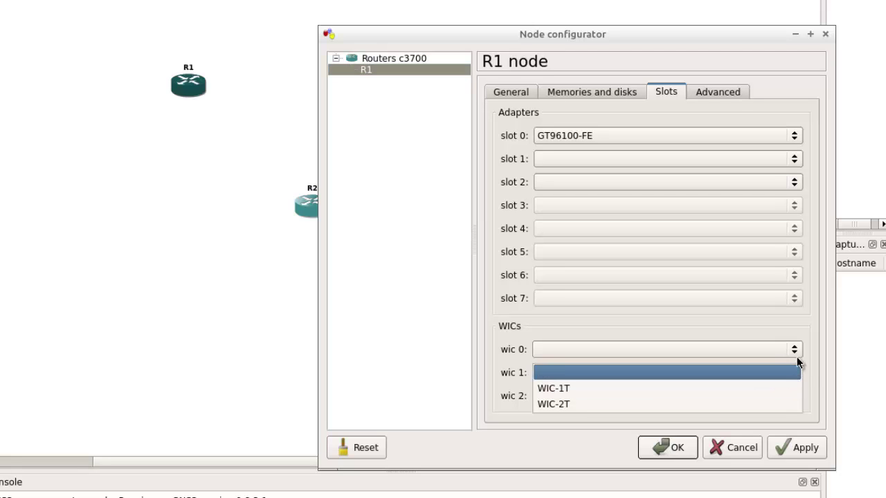
pyautogui.click(795, 359)
pyautogui.click(793, 355)
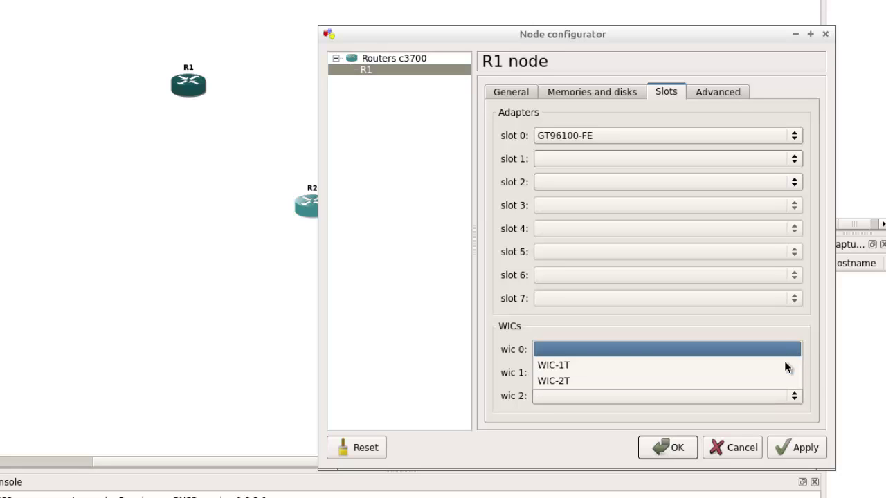
pyautogui.click(784, 365)
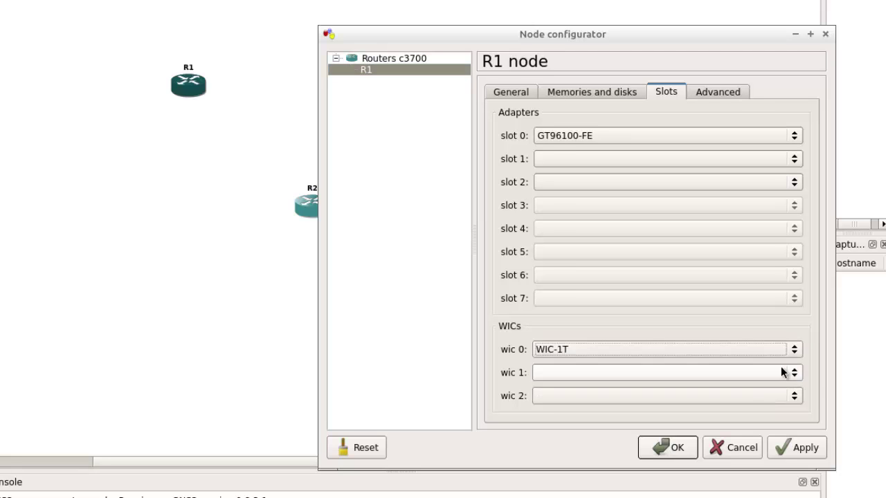
pyautogui.click(803, 448)
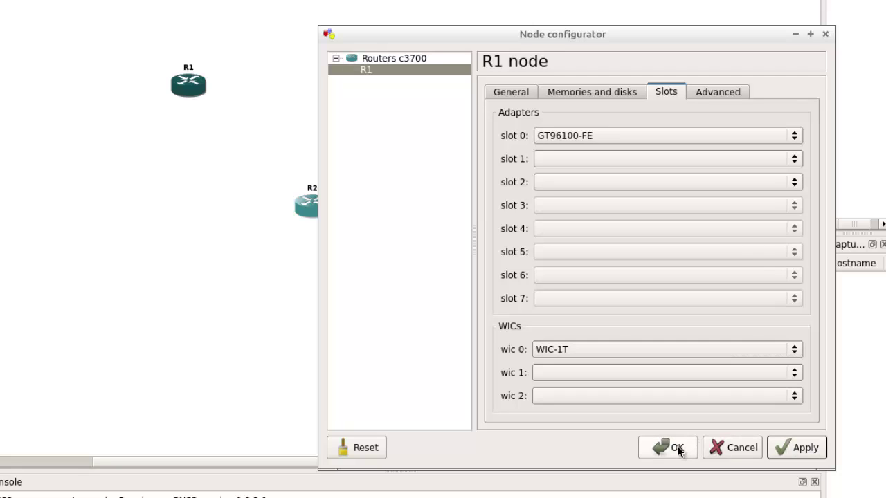
pyautogui.click(677, 449)
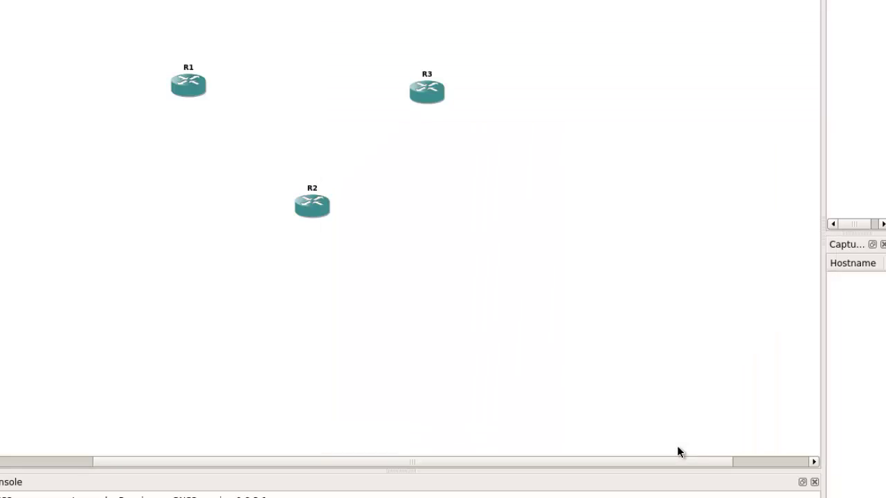
# Configure R3's slots with a WIC-1T module in wic 0 and apply.
pyautogui.rightClick(426, 97)
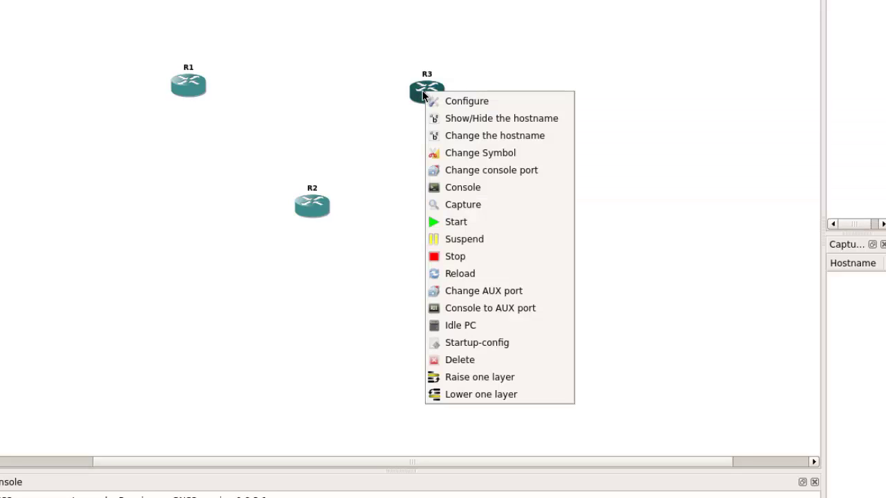
pyautogui.click(460, 100)
pyautogui.click(366, 70)
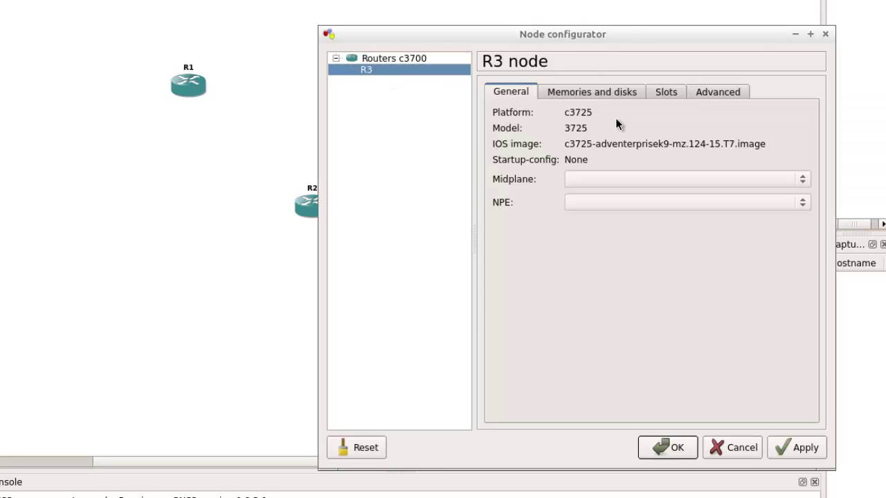
pyautogui.click(666, 93)
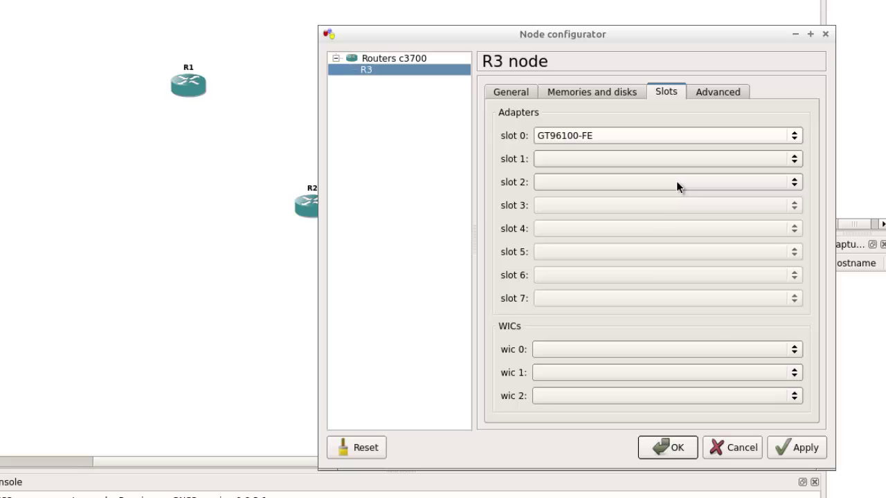
pyautogui.click(785, 353)
pyautogui.click(779, 366)
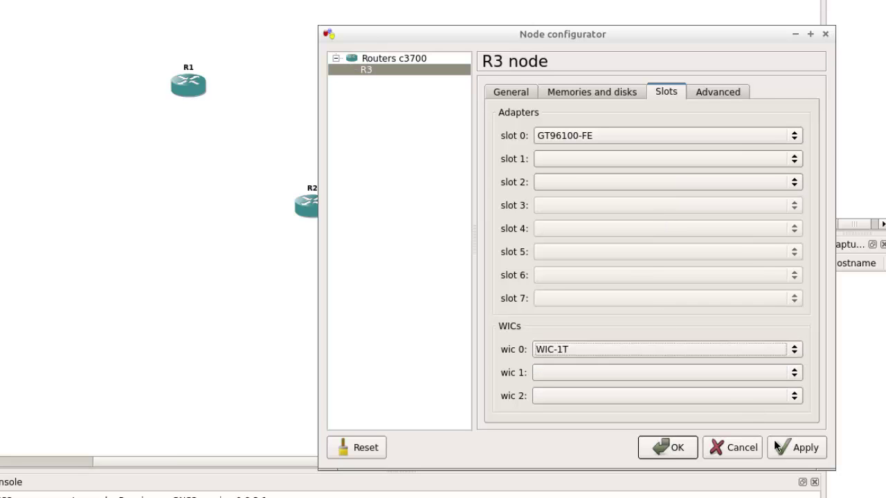
pyautogui.click(798, 450)
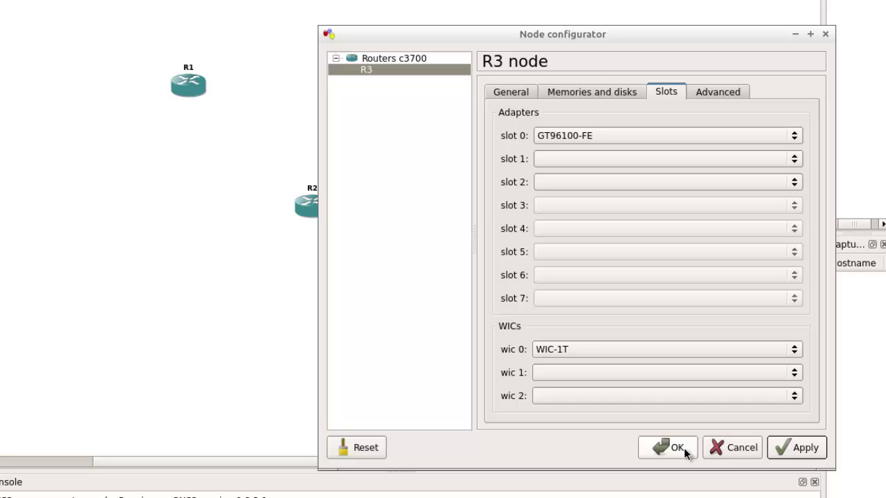
pyautogui.click(683, 447)
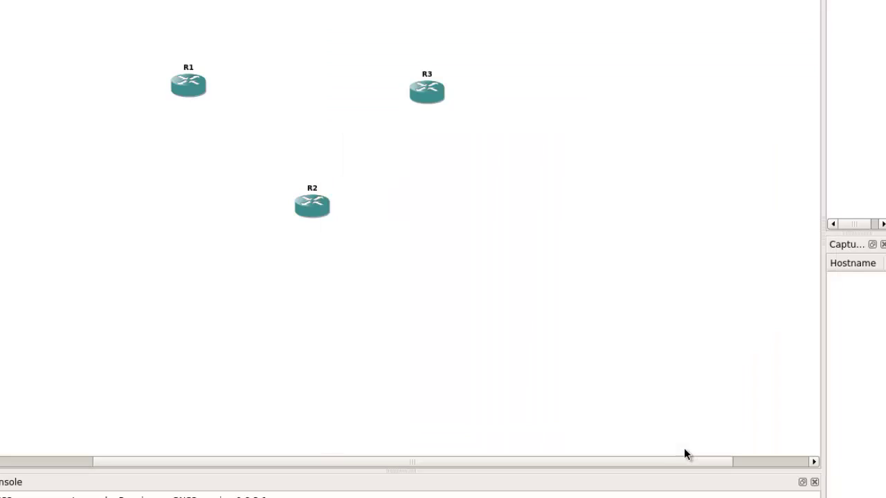
# Install a WIC-2T serial module in R2's wic 0 slot and close R2's node configuration.
pyautogui.rightClick(321, 208)
pyautogui.click(367, 216)
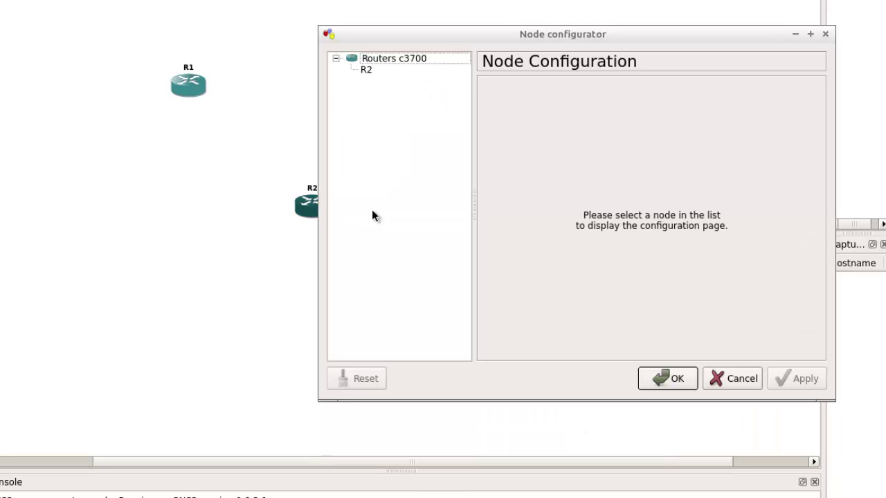
pyautogui.click(391, 72)
pyautogui.click(666, 91)
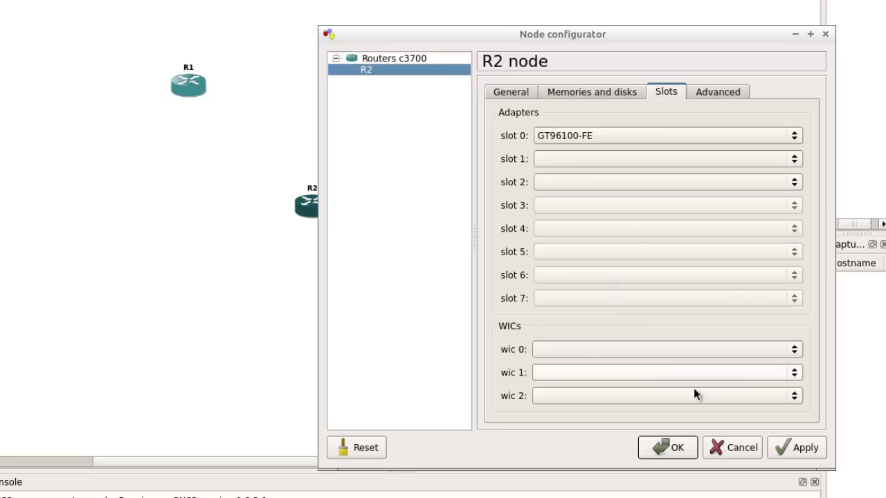
pyautogui.click(794, 350)
pyautogui.click(766, 379)
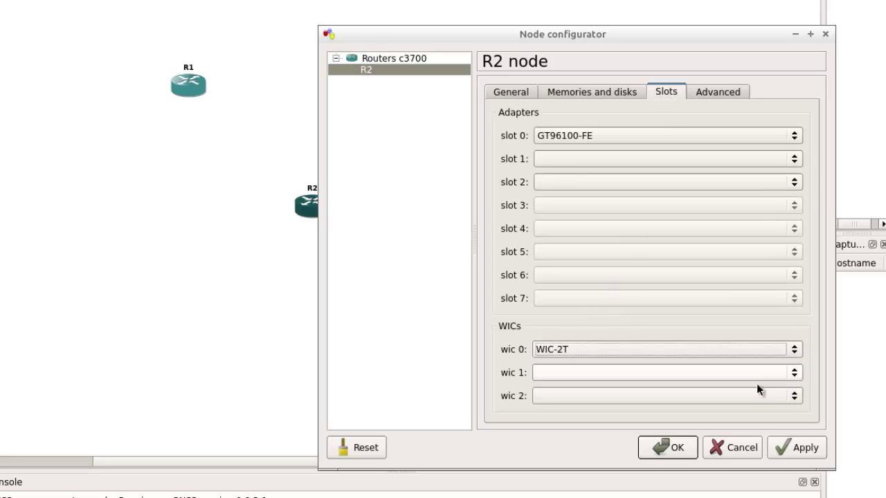
pyautogui.click(786, 448)
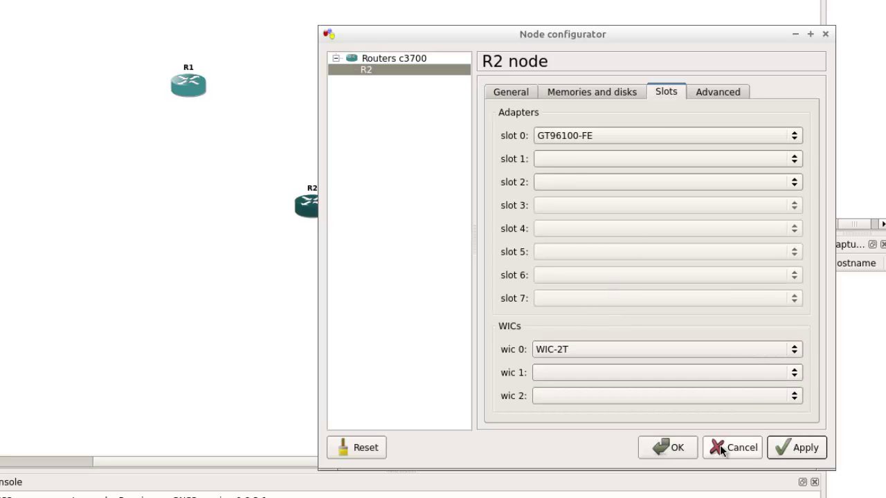
pyautogui.click(678, 451)
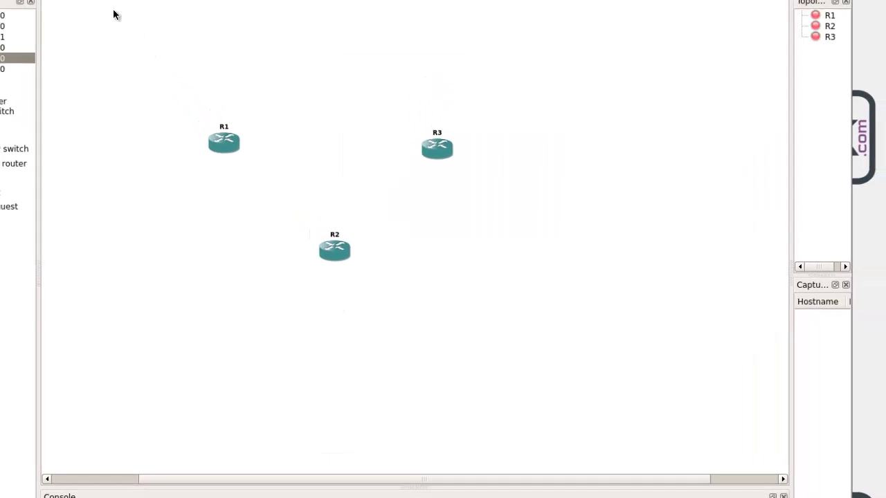
# Link R1's s0/0 serial interface to R2's s0/0.
pyautogui.click(149, 0)
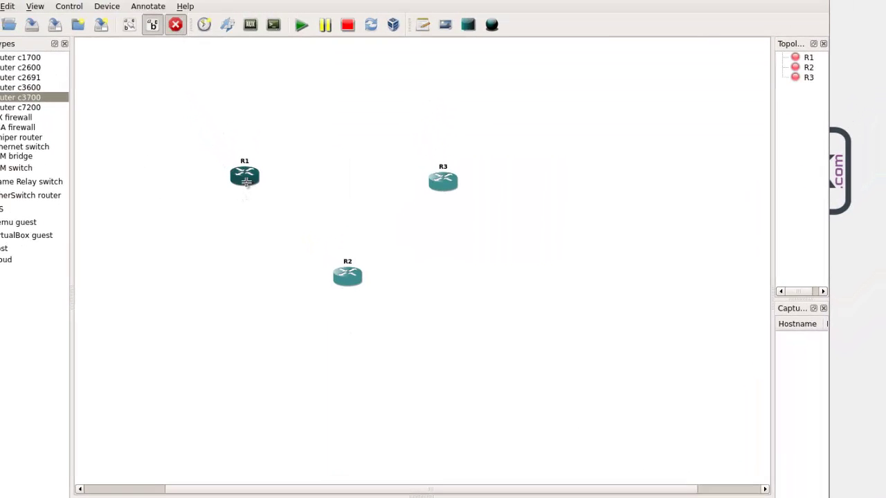
pyautogui.click(246, 182)
pyautogui.click(278, 191)
pyautogui.click(351, 280)
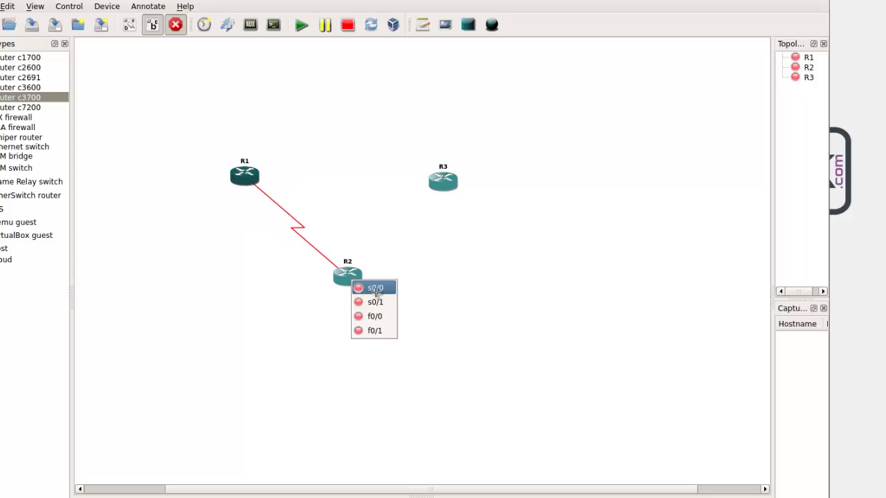
pyautogui.click(375, 288)
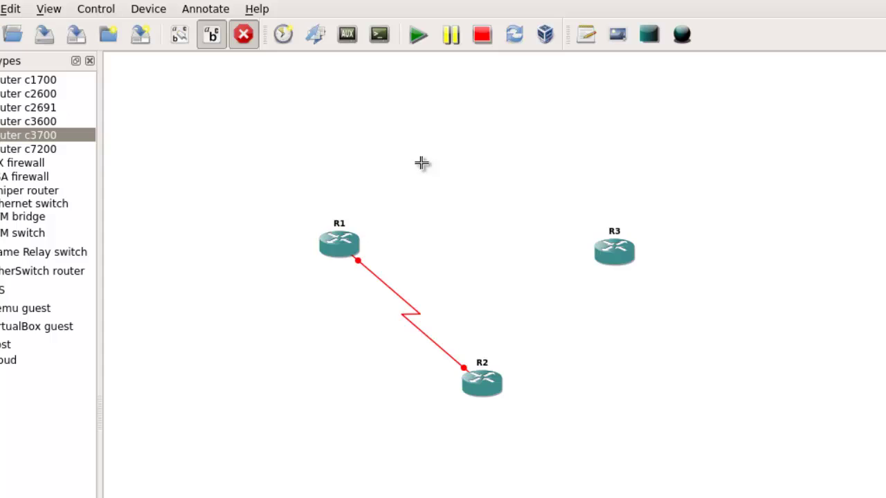
# Link R3's s0/0 to R2's s0/1, since R2's s0/0 is already in use.
pyautogui.click(611, 262)
pyautogui.click(643, 270)
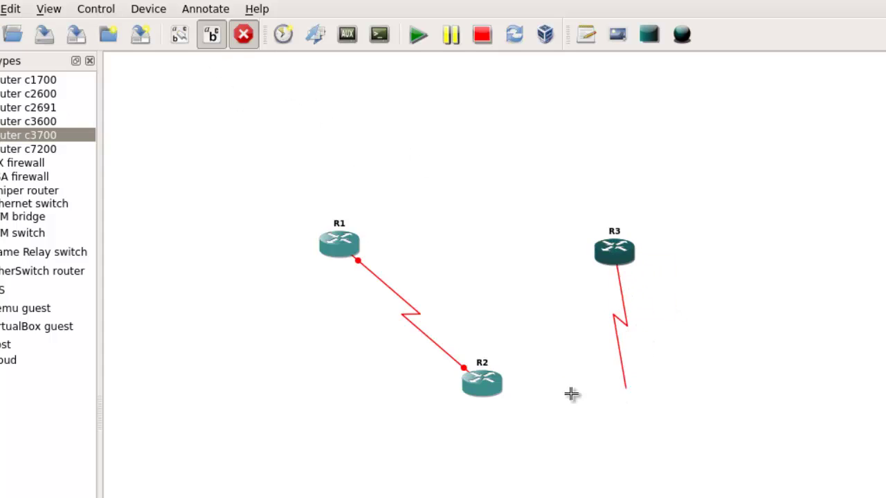
pyautogui.click(492, 384)
pyautogui.click(528, 397)
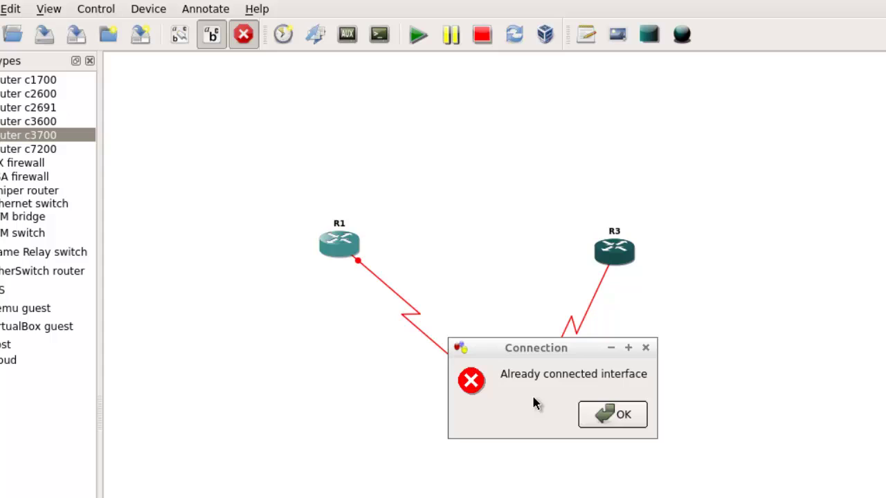
pyautogui.click(607, 415)
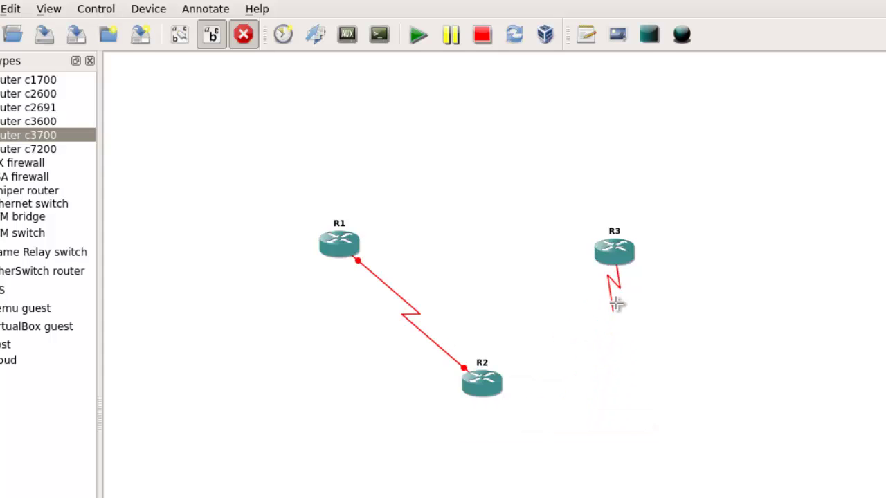
pyautogui.click(492, 387)
pyautogui.click(529, 421)
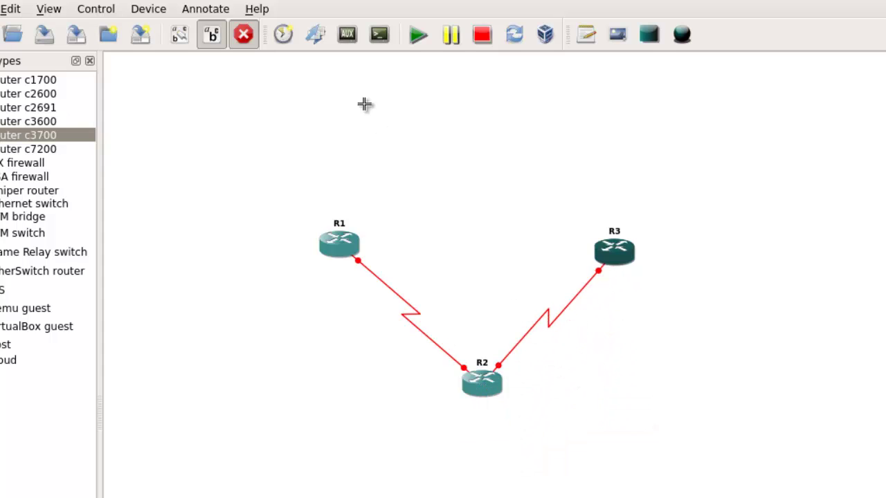
# Connect R1's f0/0 Ethernet interface to R3's f0/0.
pyautogui.click(350, 237)
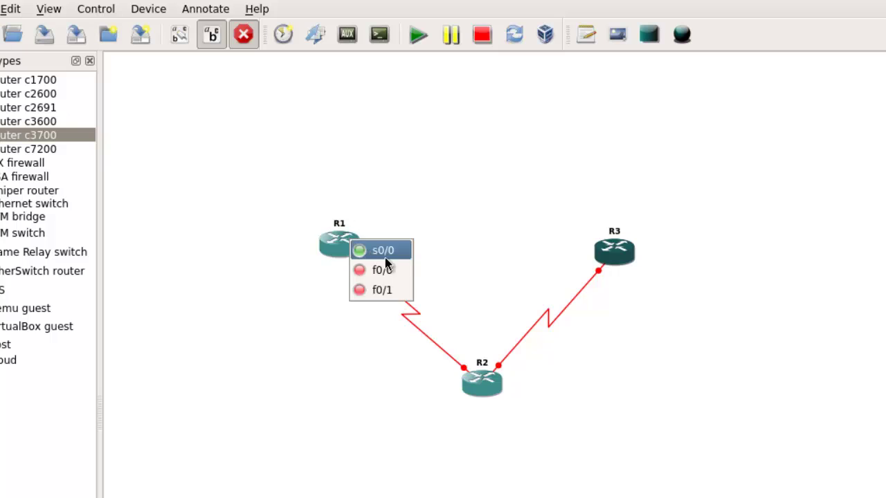
pyautogui.click(388, 270)
pyautogui.click(614, 252)
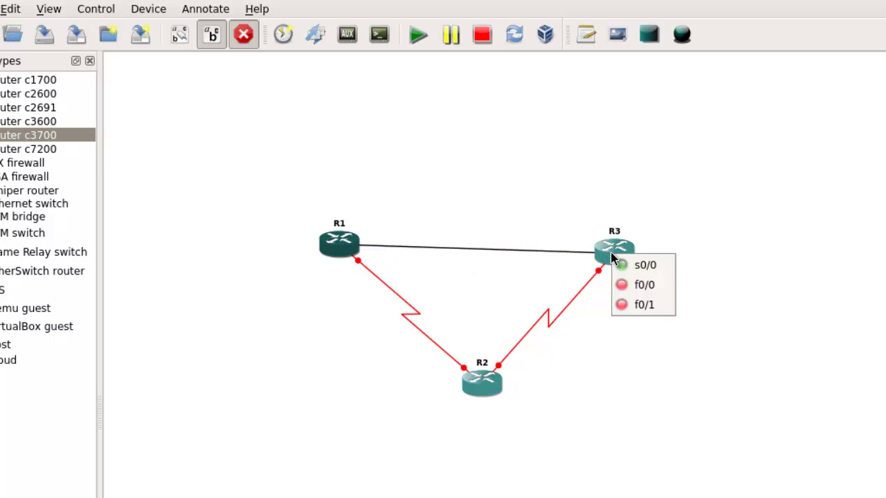
pyautogui.click(652, 288)
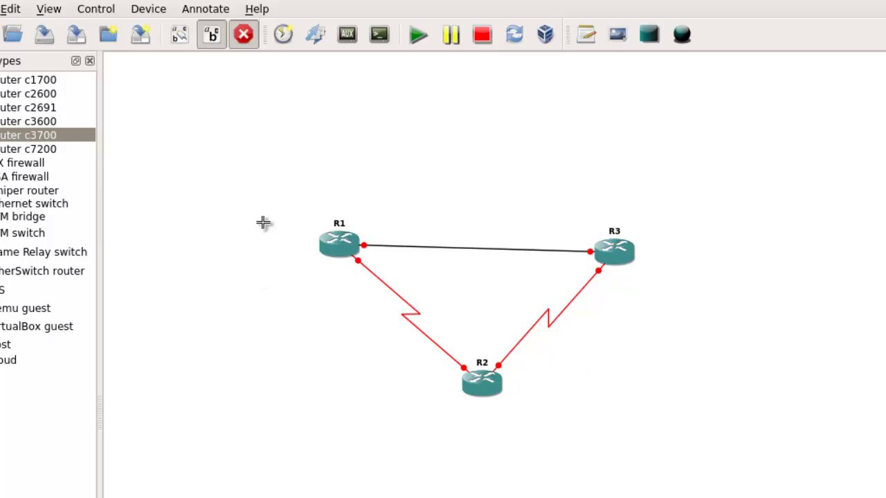
# Start all three routers in the topology with Start/Resume all devices.
pyautogui.click(415, 38)
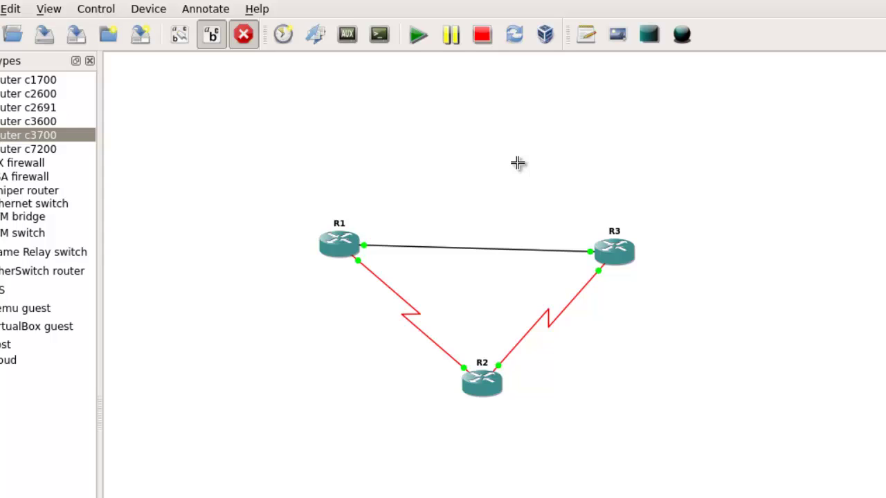
# Exit link-drawing mode and show interface labels, declining to reset the saved labels.
pyautogui.click(246, 38)
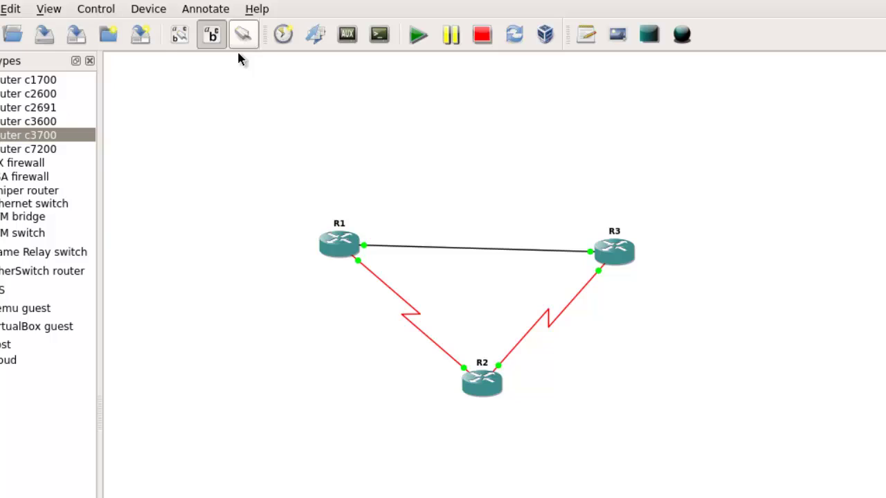
pyautogui.click(180, 36)
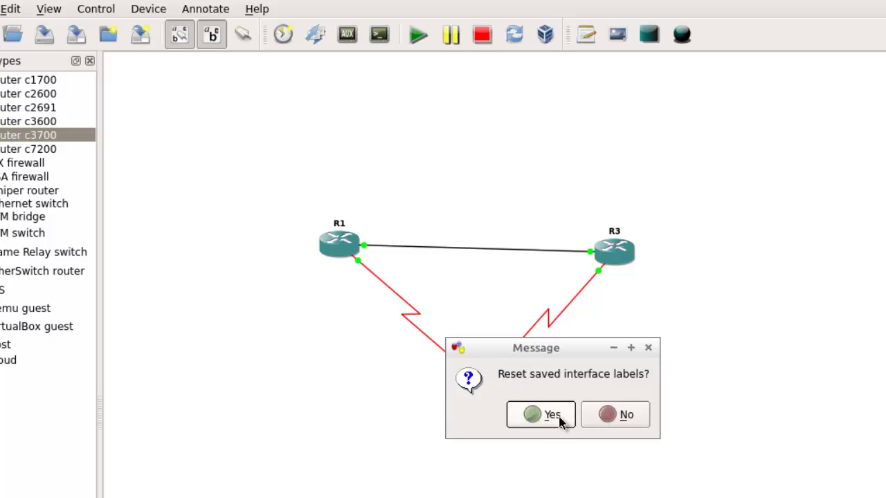
pyautogui.click(588, 418)
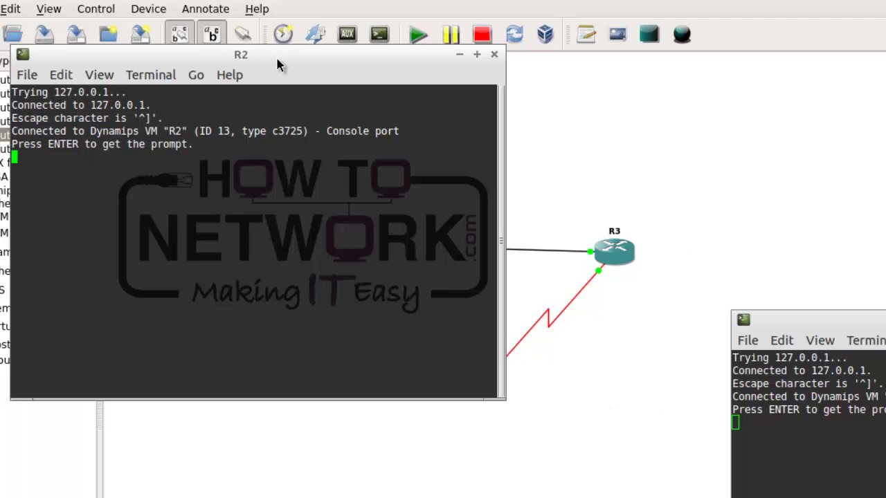
# Move R2's console aside, bring up the R2# prompt, and begin entering 'show ip int brie'.
pyautogui.moveTo(277, 64); pyautogui.dragTo(557, 329)
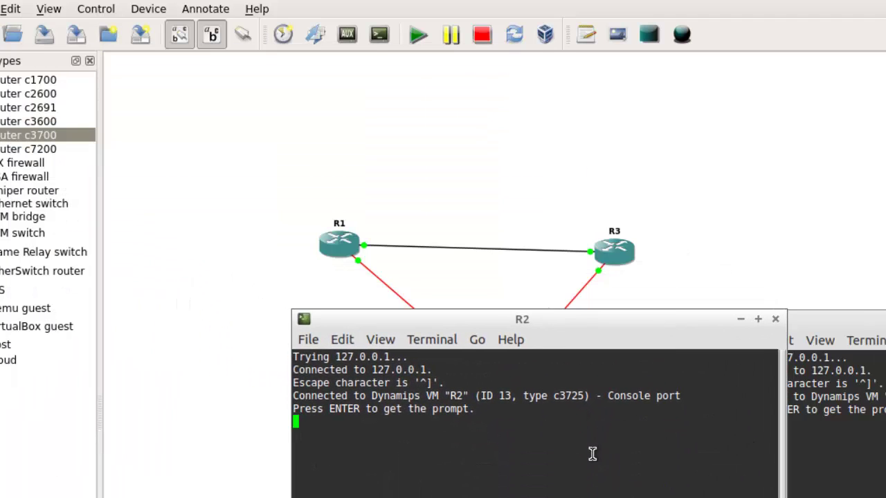
pyautogui.press('Return')
pyautogui.press('Return')
pyautogui.write('show ip int')
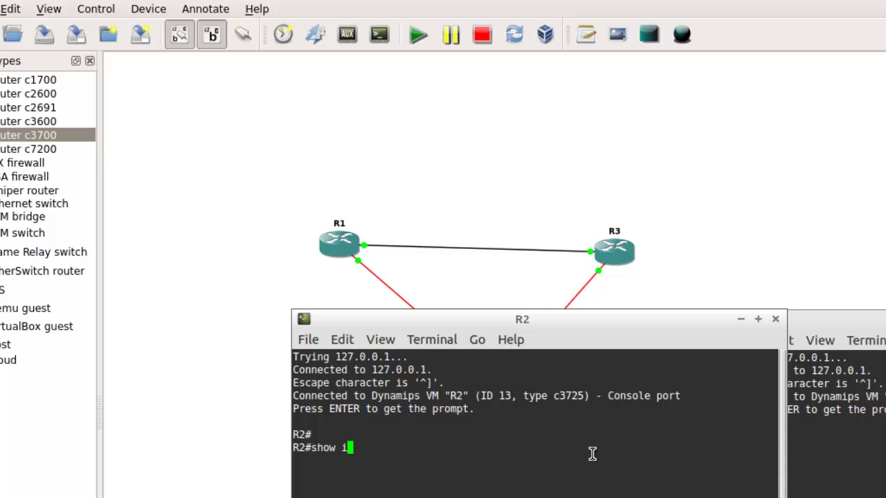